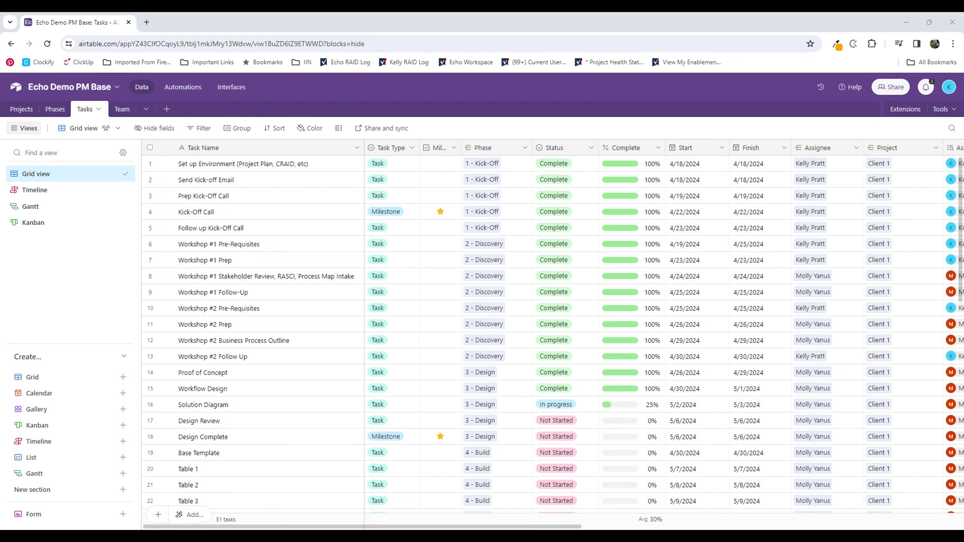
Inspect the Tasks table options and the Closed Date field settings without changing anything
click(86, 115)
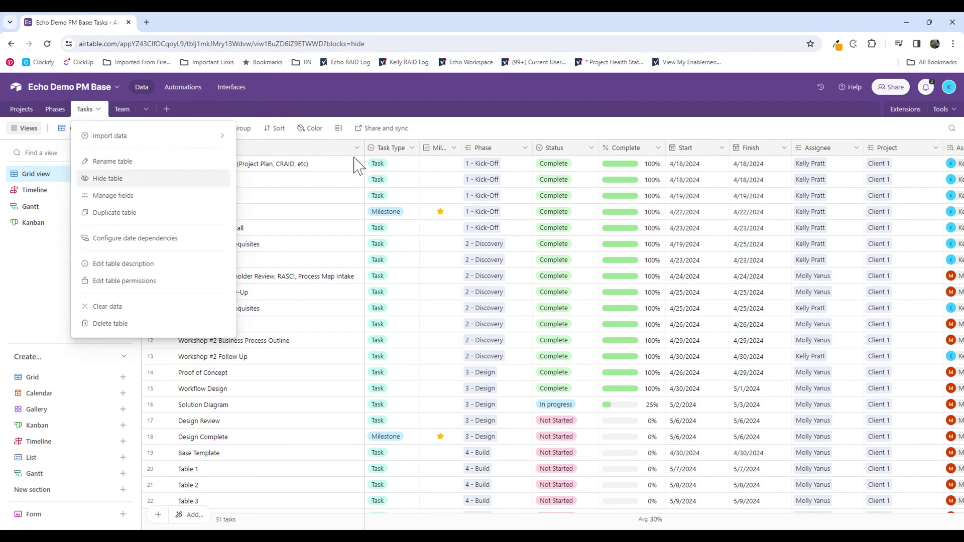
click(441, 107)
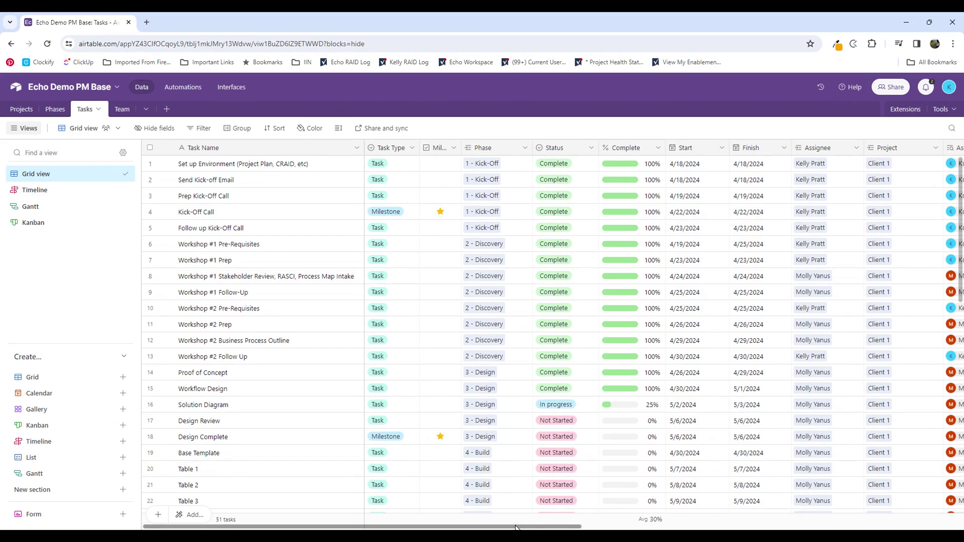
drag(516, 527, 896, 527)
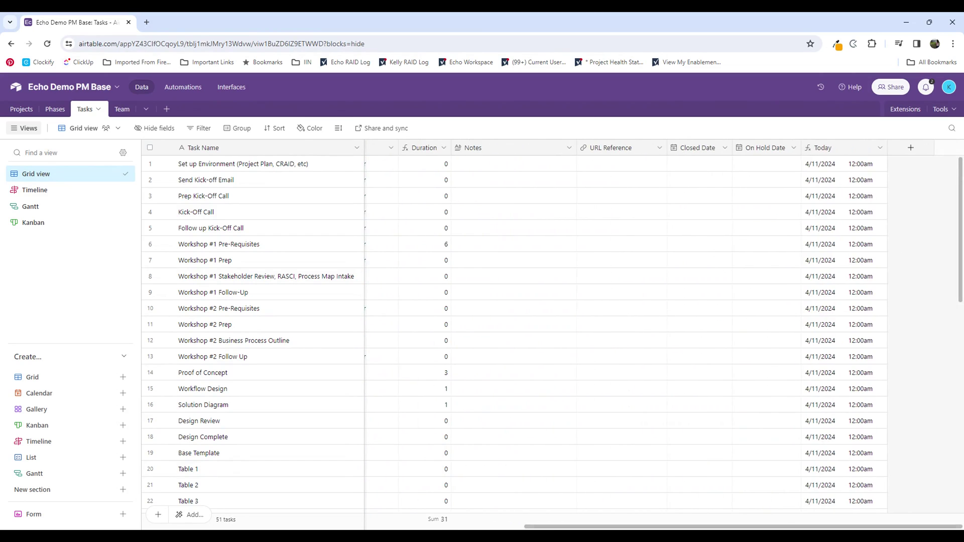
click(723, 148)
click(718, 172)
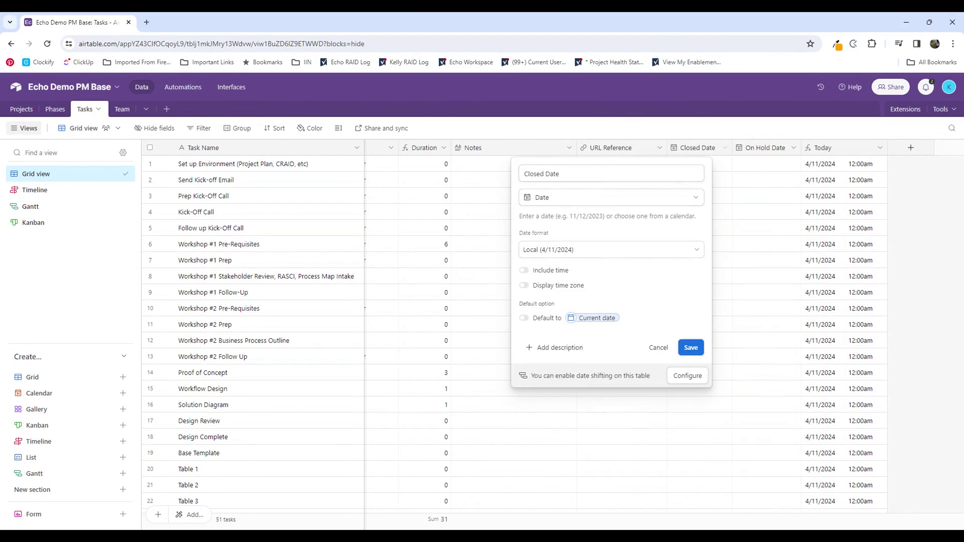
click(658, 349)
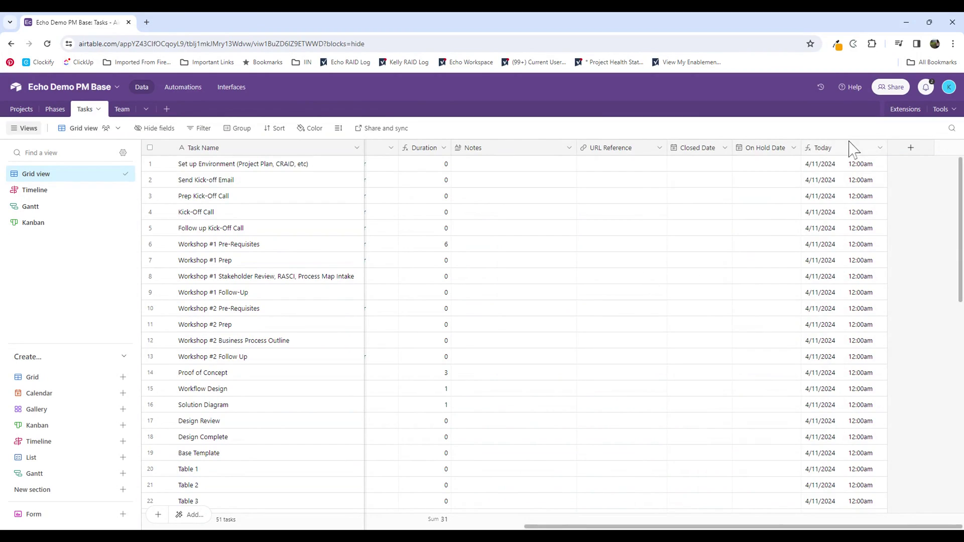
Review the Today field's formula and close it unchanged
click(880, 150)
click(827, 170)
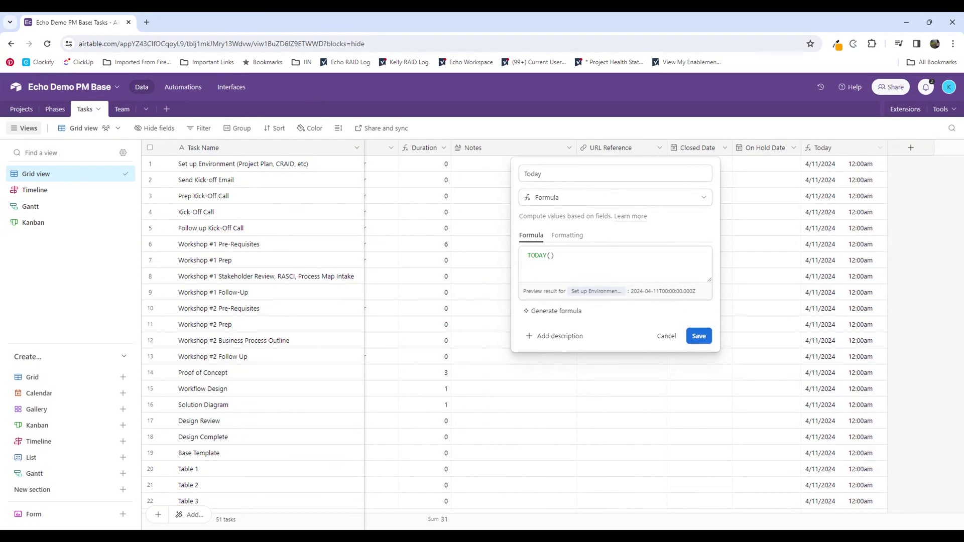
click(663, 337)
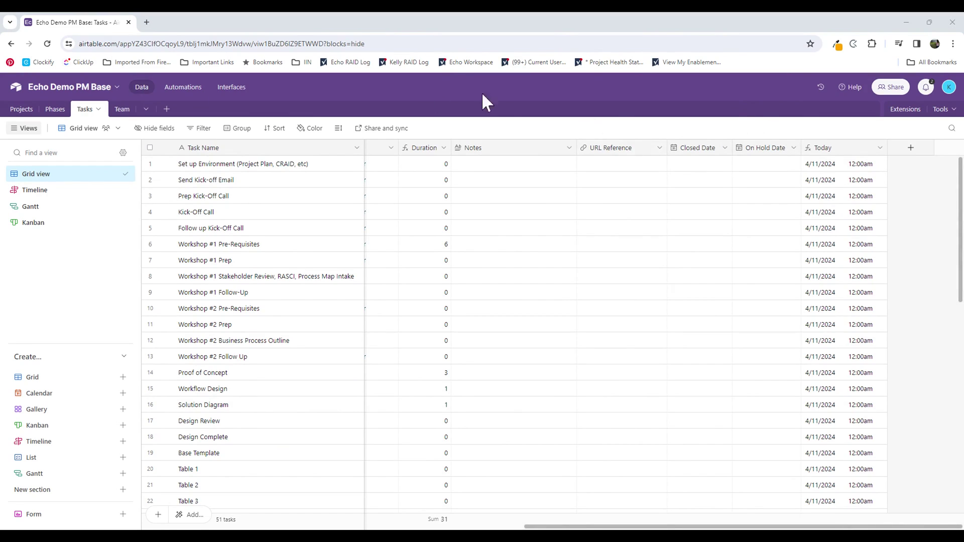
In Automations, create a new automation named 'Record Date: Task Complete'
click(190, 88)
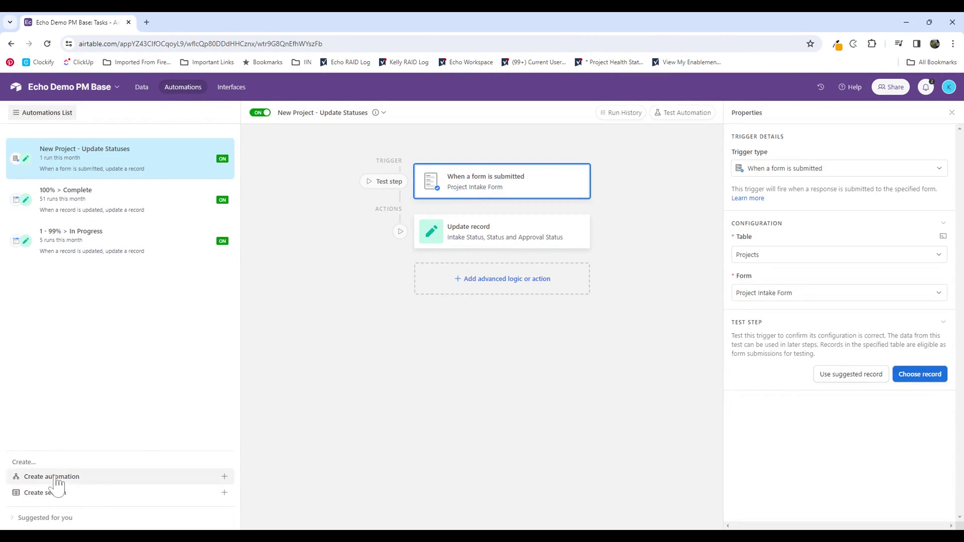
click(70, 480)
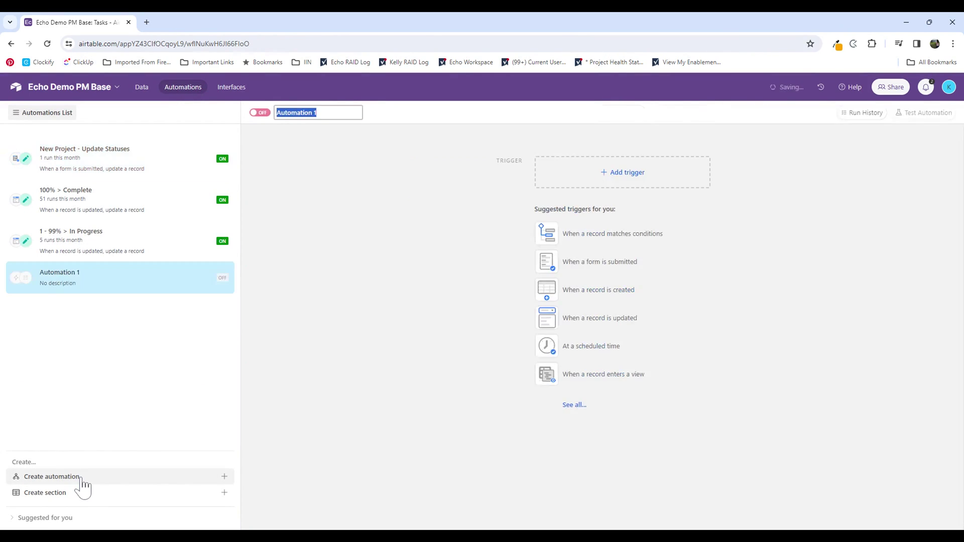
triple_click(318, 113)
text(Record )
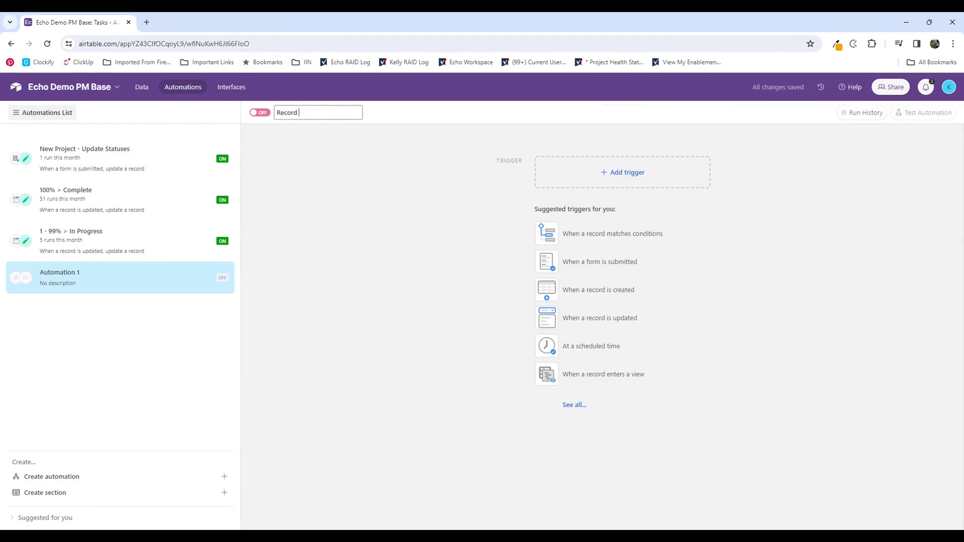
text(Date: task)
key(BackSpace)
key(BackSpace)
key(BackSpace)
key(BackSpace)
key(BackSpace)
text(Task Complete)
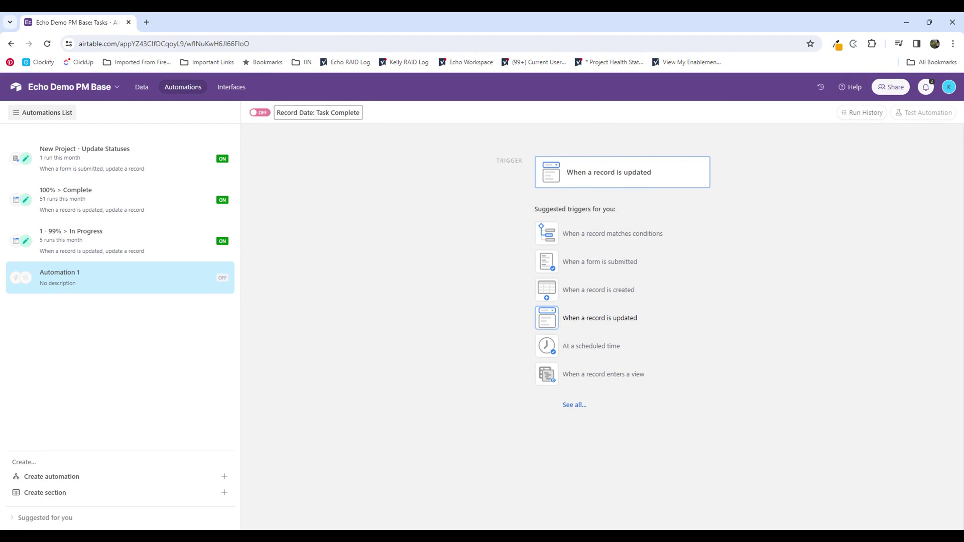
Set a 'When a record is updated' trigger on the Tasks table, watching only Status
click(600, 318)
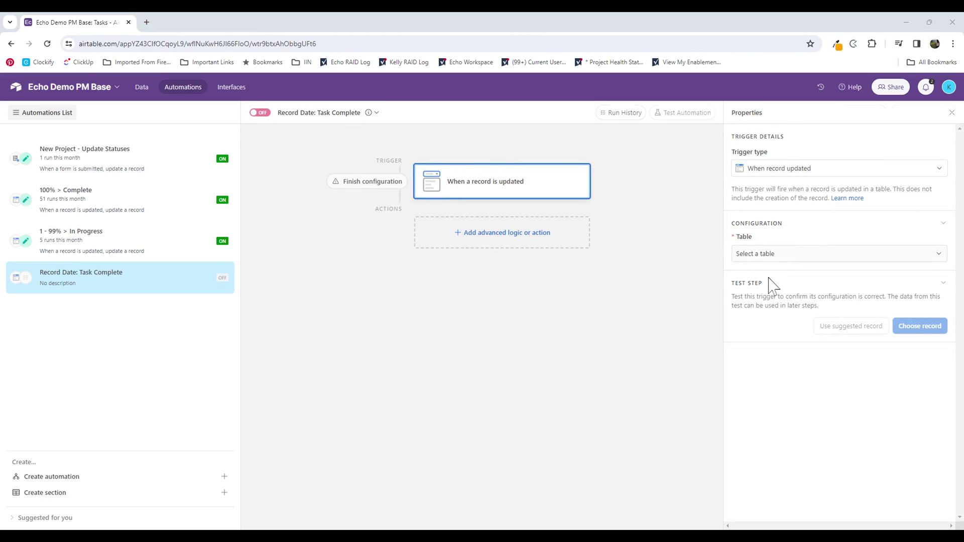
click(745, 256)
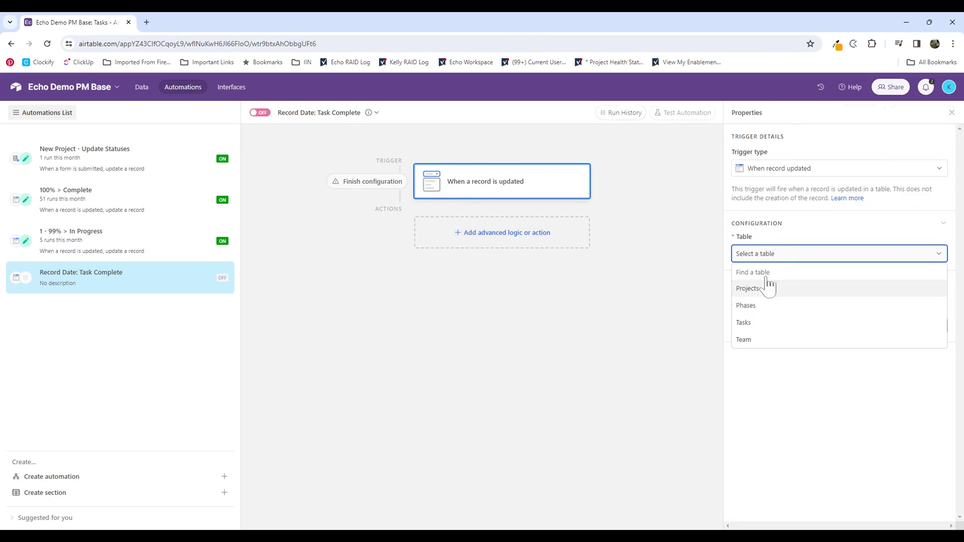
click(744, 323)
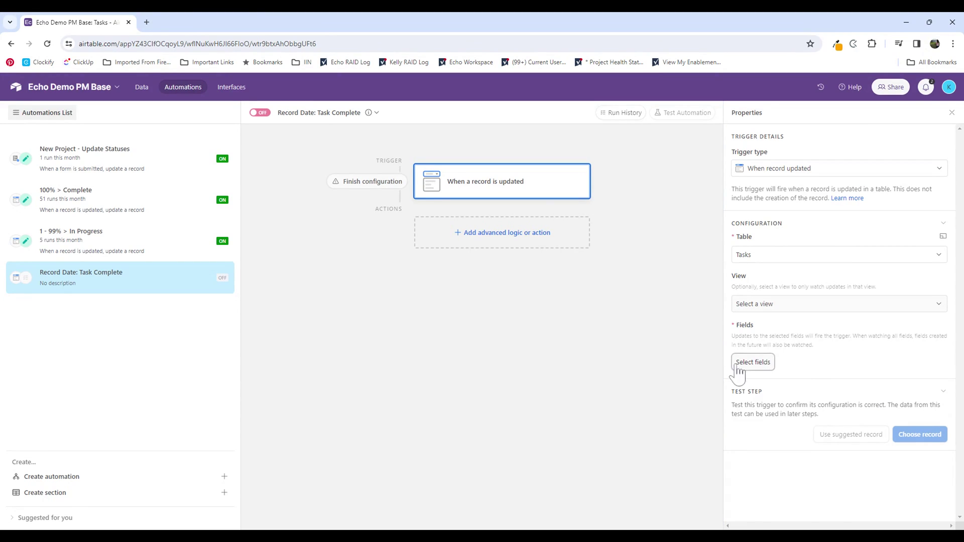
click(753, 362)
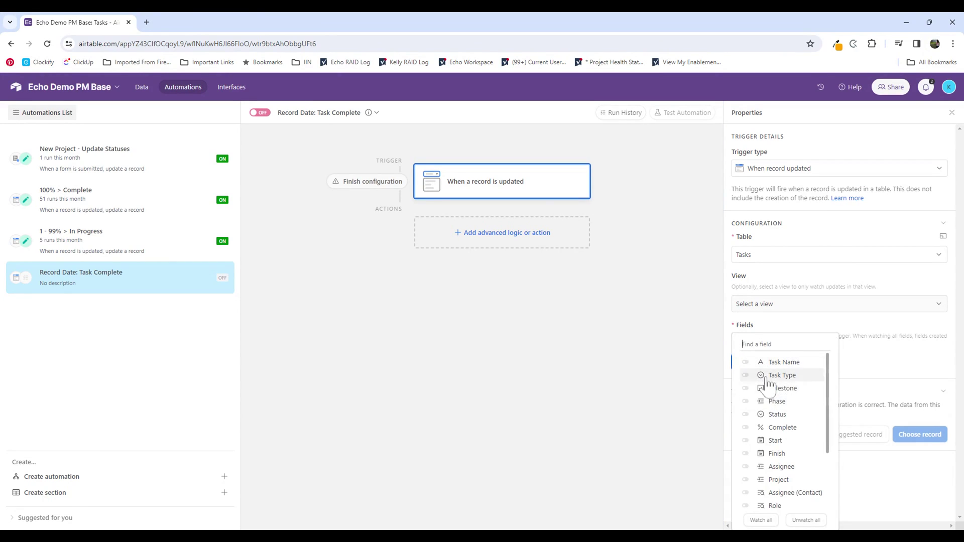
click(745, 415)
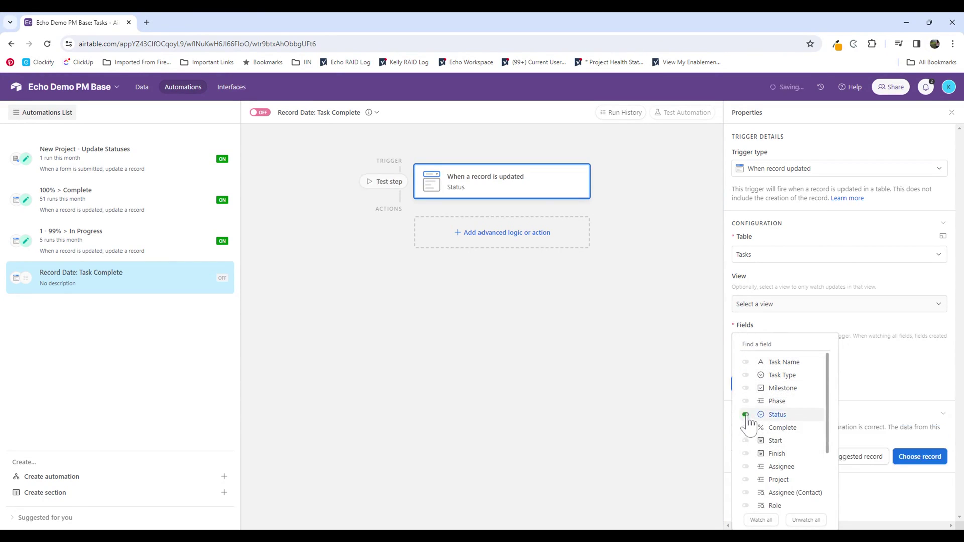
click(903, 376)
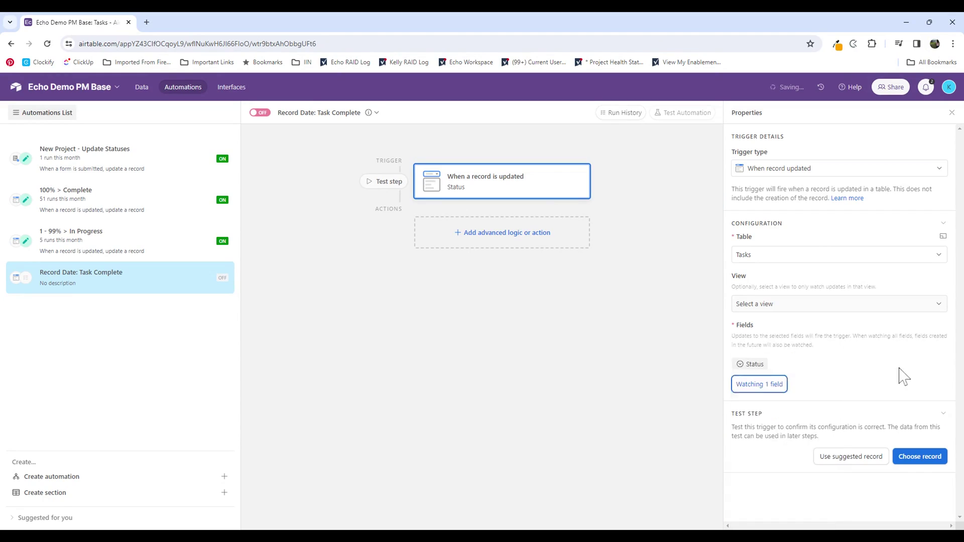
Add a conditional logic group that runs only when Status is Complete
click(483, 241)
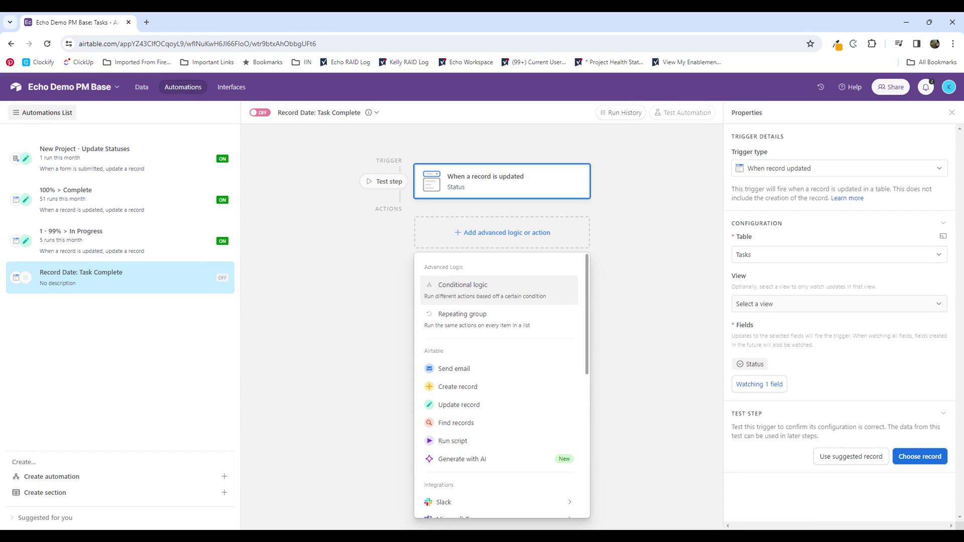
click(458, 290)
click(702, 248)
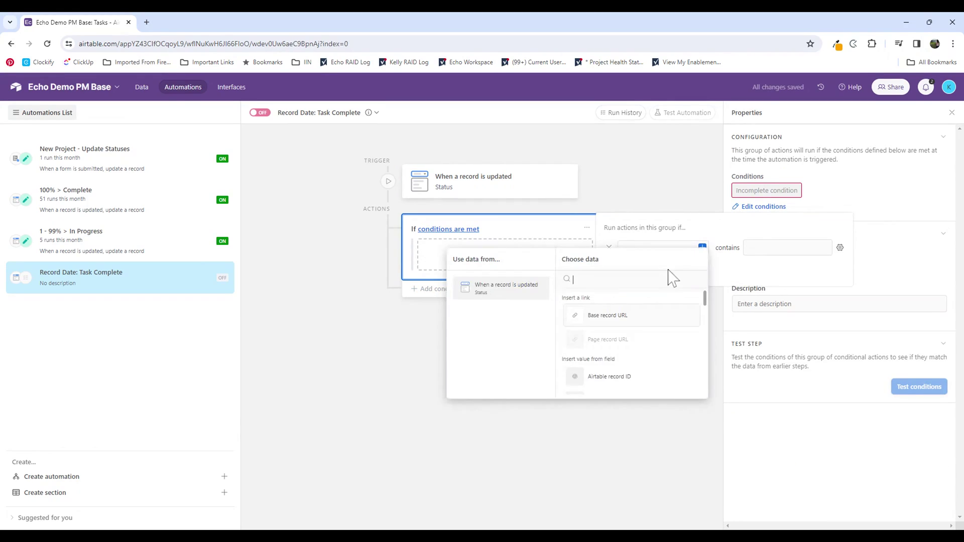
text(status)
click(616, 321)
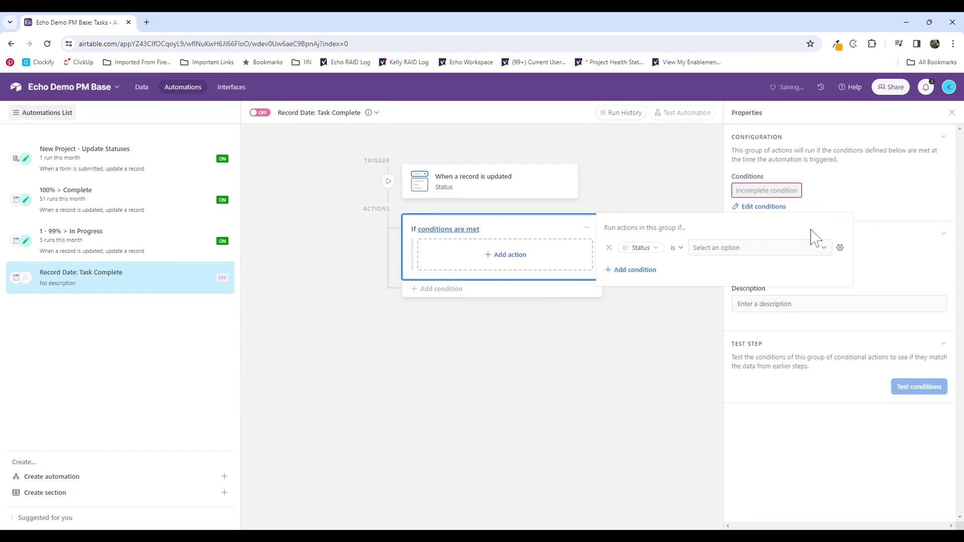
click(759, 252)
click(730, 326)
click(643, 329)
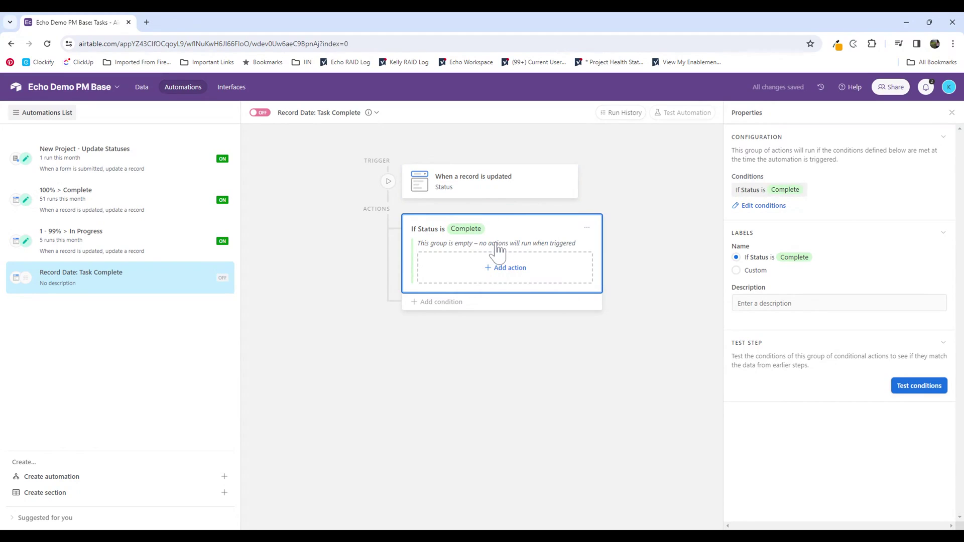
click(501, 275)
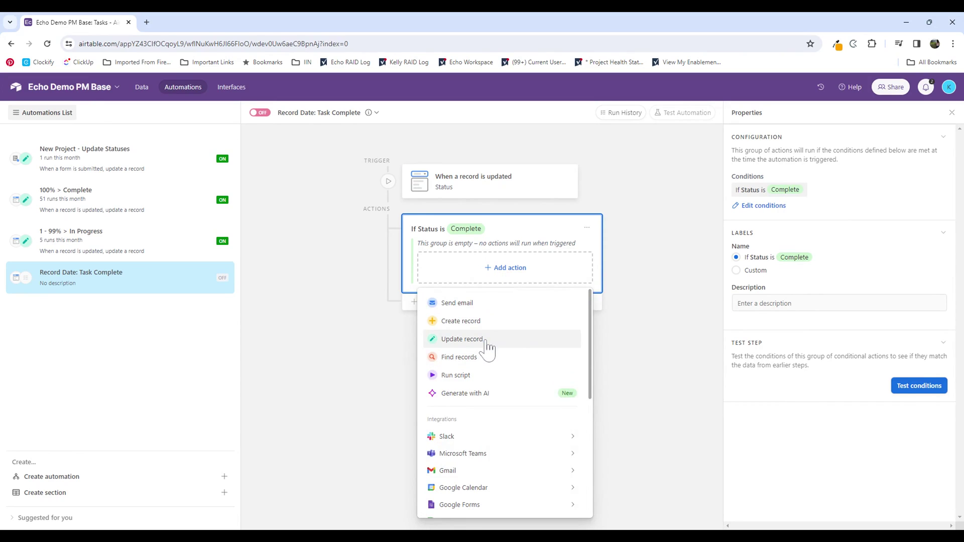
Add an Update record action on Tasks, targeting the trigger's Airtable record ID
click(462, 340)
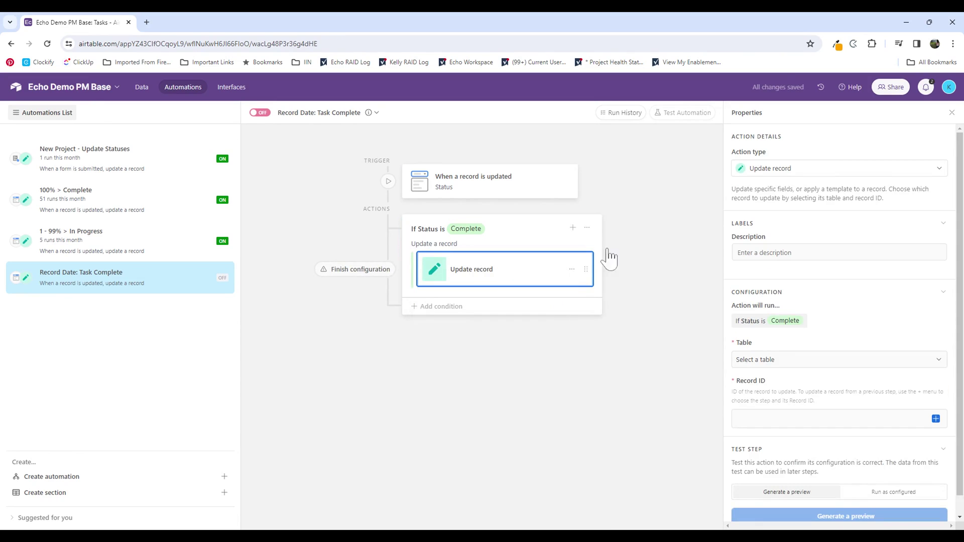
scroll(858, 321, down, 1)
click(799, 341)
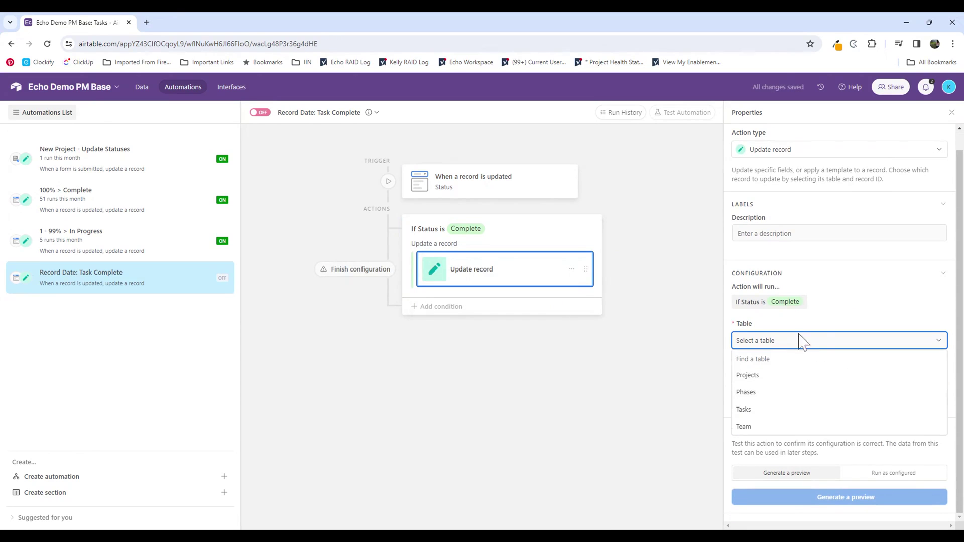
click(758, 411)
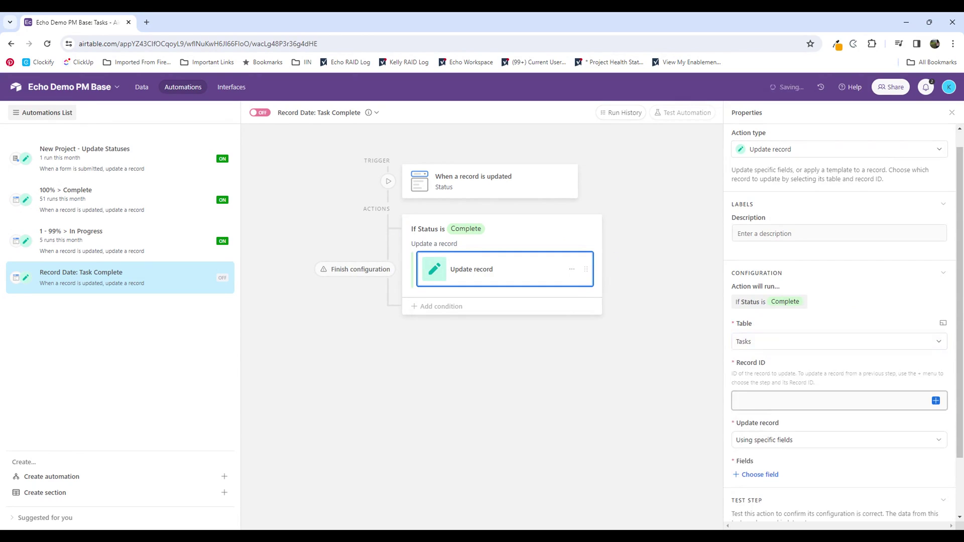
click(936, 401)
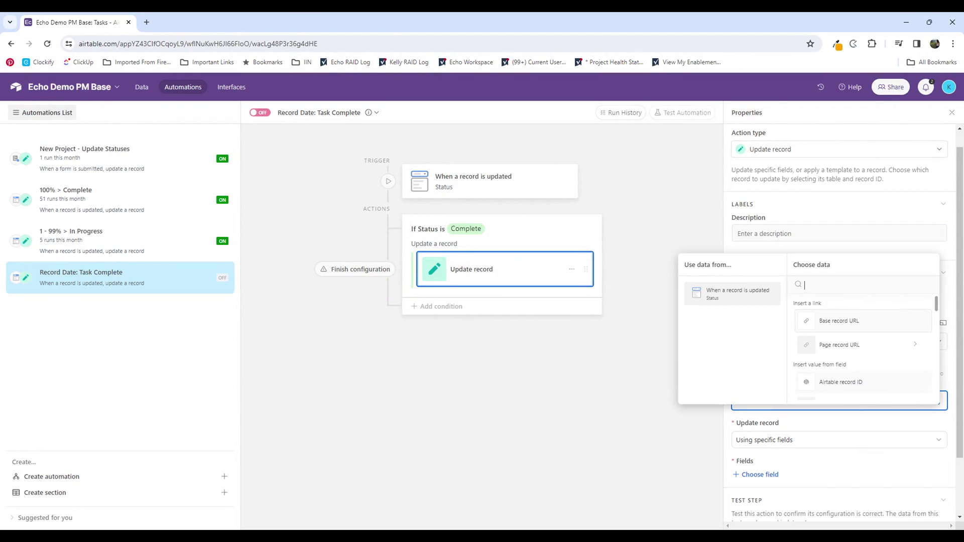
click(851, 384)
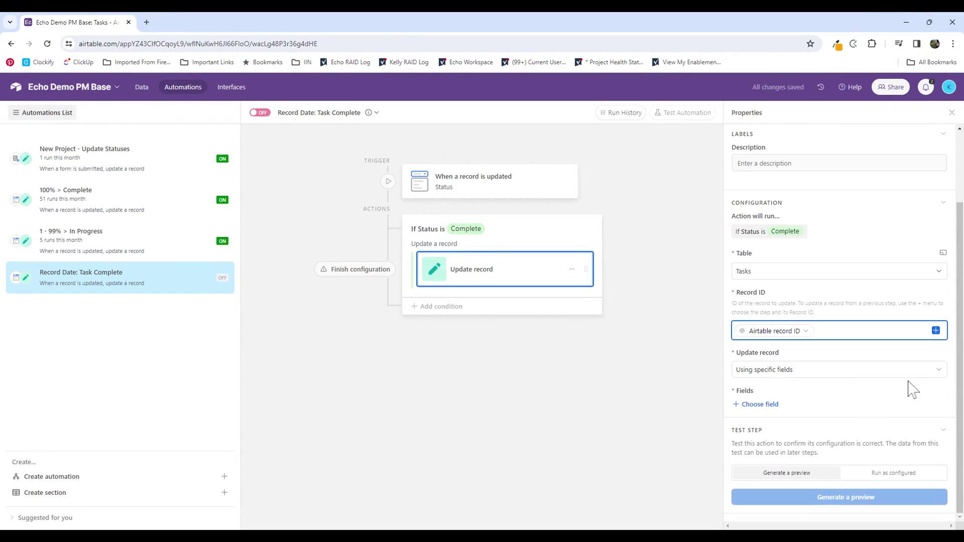
Switch Update record to 'Using specific fields' and add Closed Date as the field to update
click(938, 372)
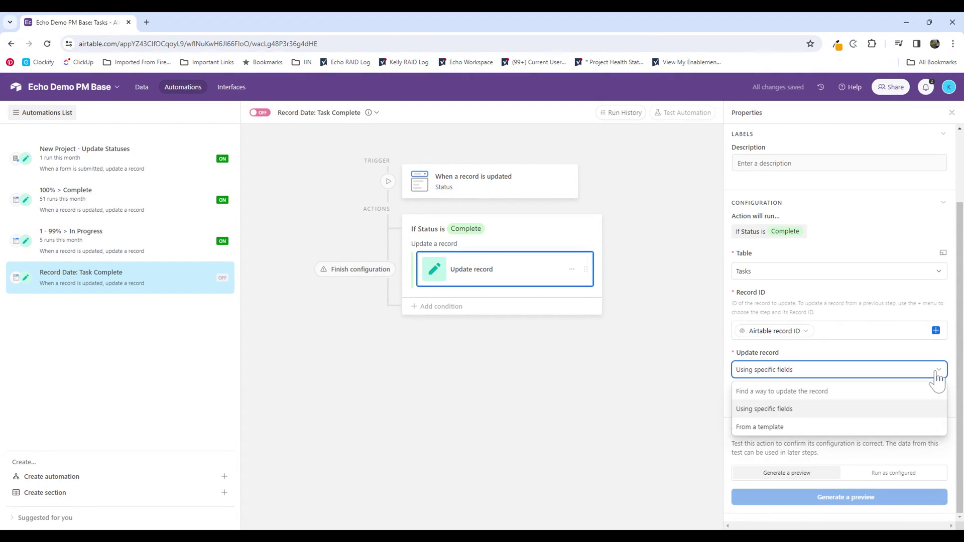
click(790, 419)
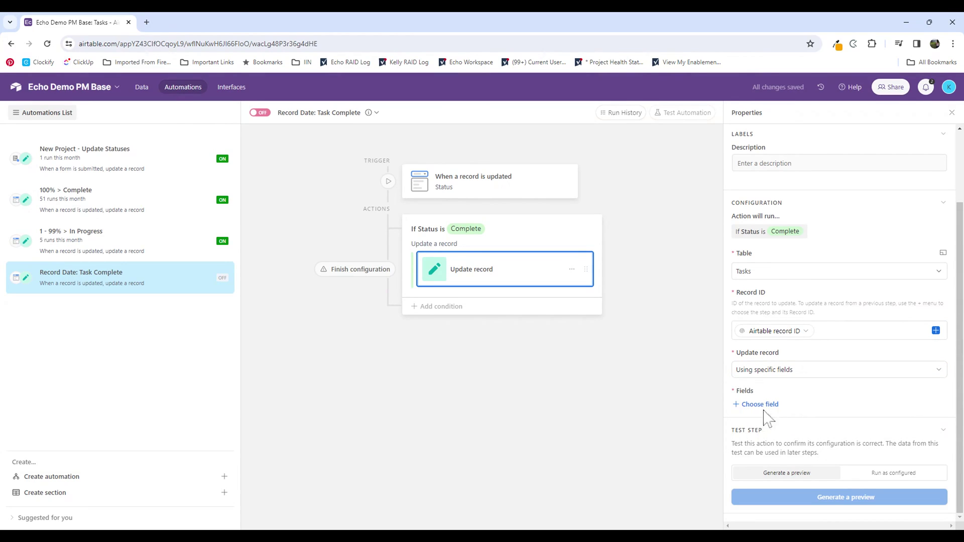
click(768, 405)
scroll(784, 364, down, 5)
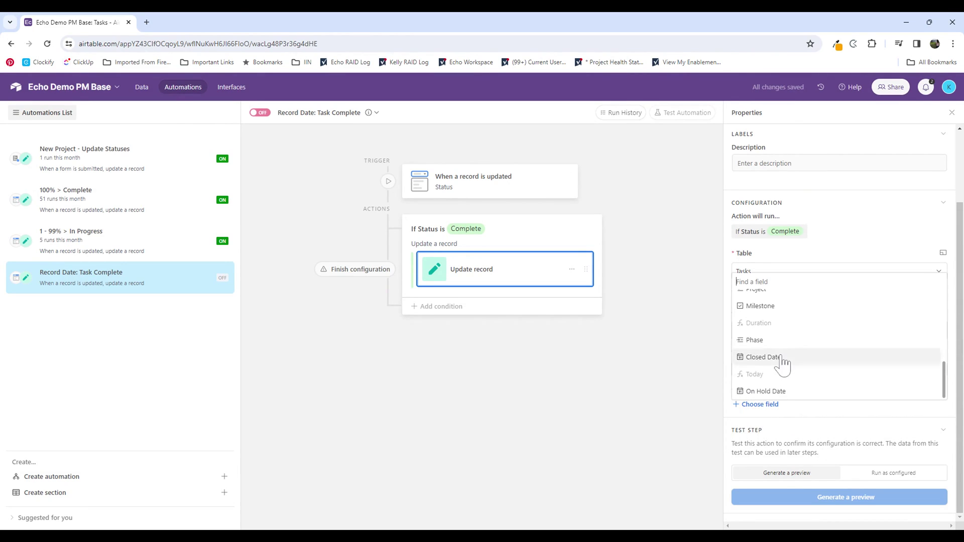
click(779, 358)
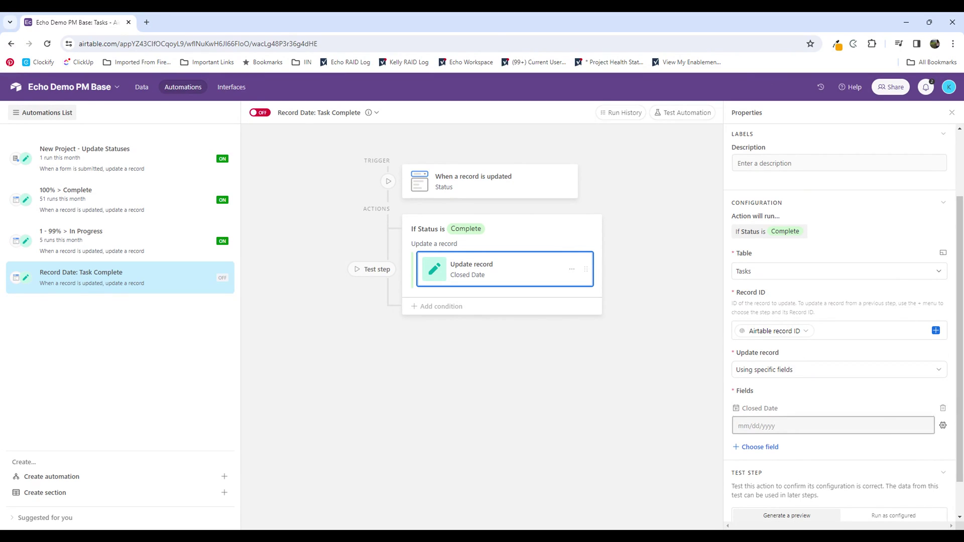
Give Closed Date the dynamic Today value, then switch the automation on
click(943, 426)
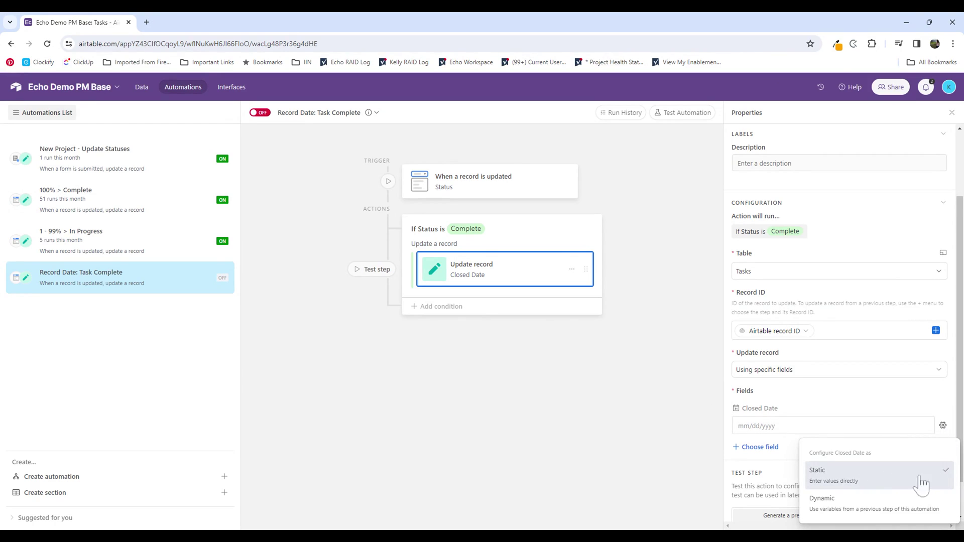
click(874, 512)
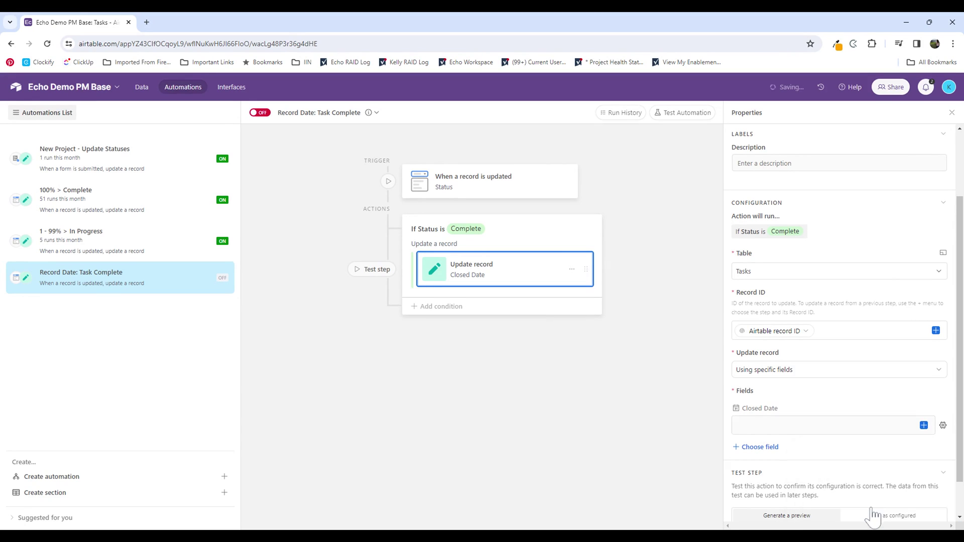
click(924, 425)
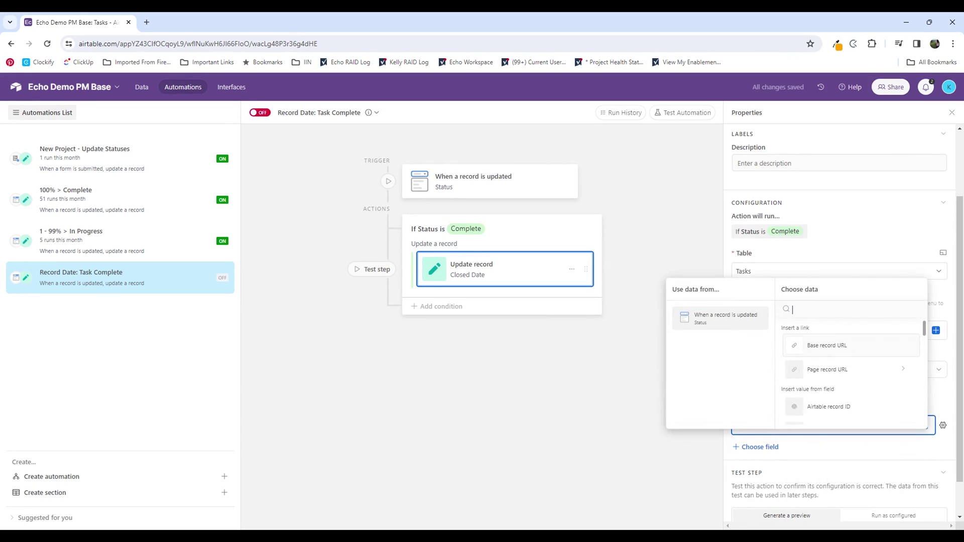
text(today)
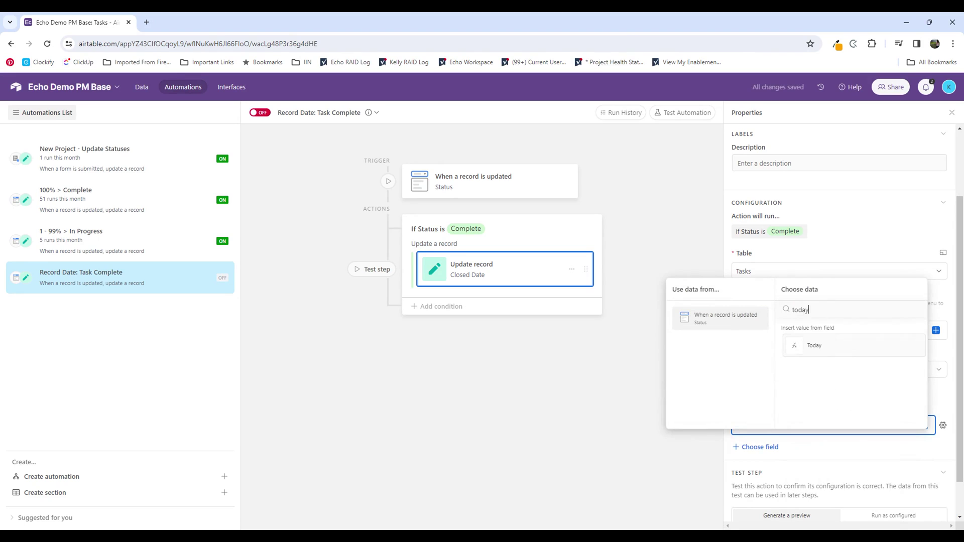
click(816, 352)
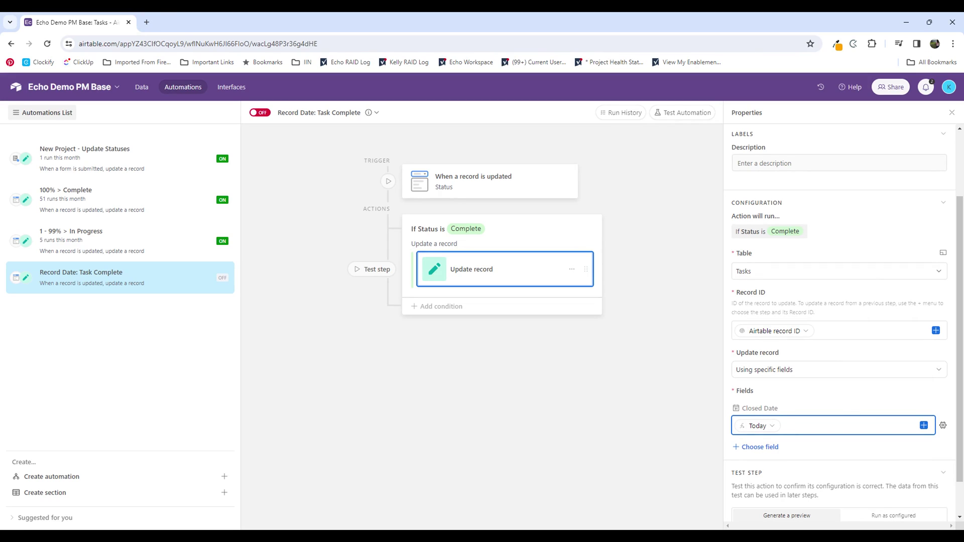
click(823, 413)
scroll(823, 413, down, 1)
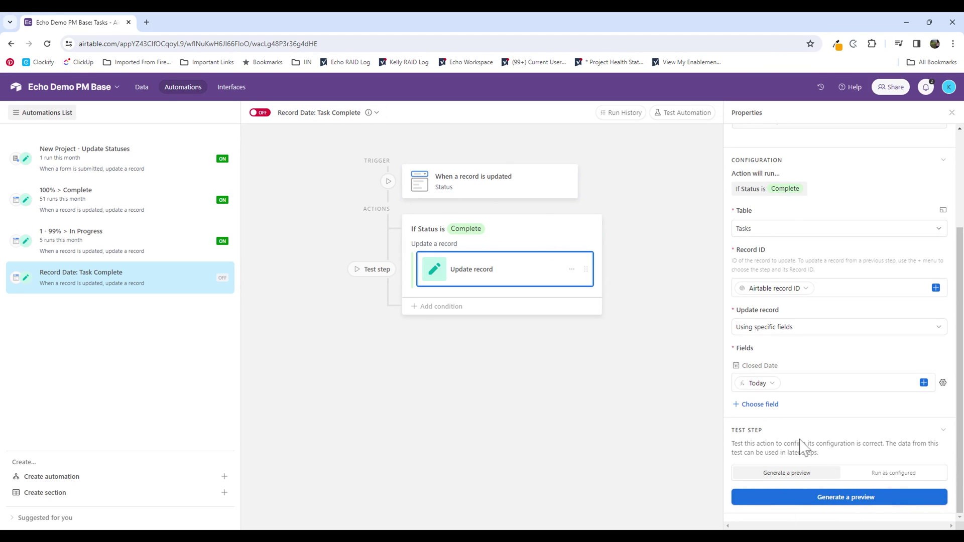
click(260, 113)
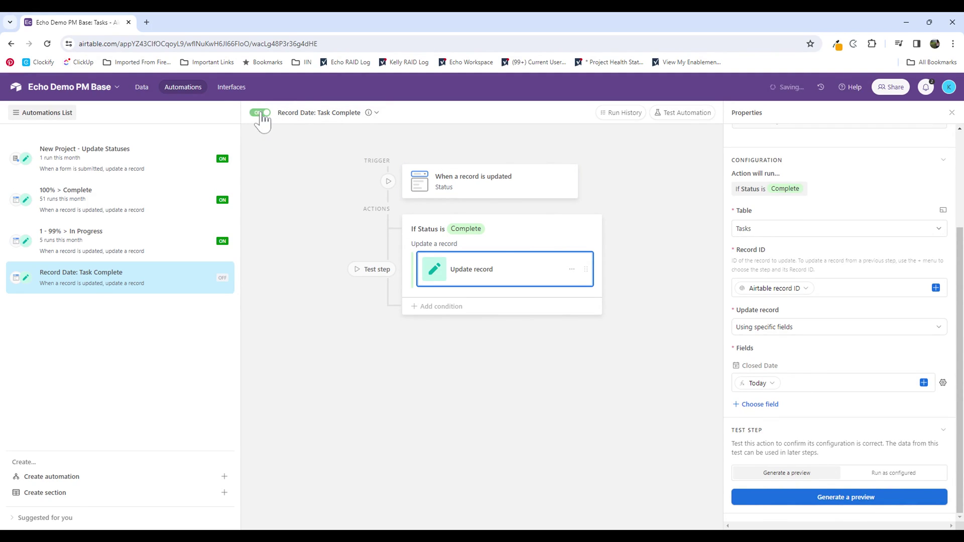
In the Tasks data, set Solution Diagram's % Complete to 100 and Status to Complete
click(144, 90)
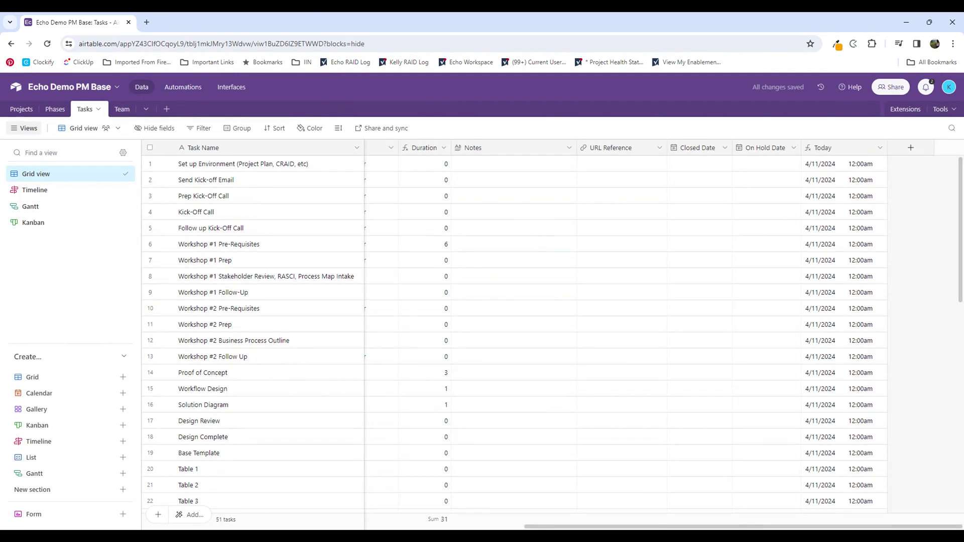
scroll(391, 497, left, 15)
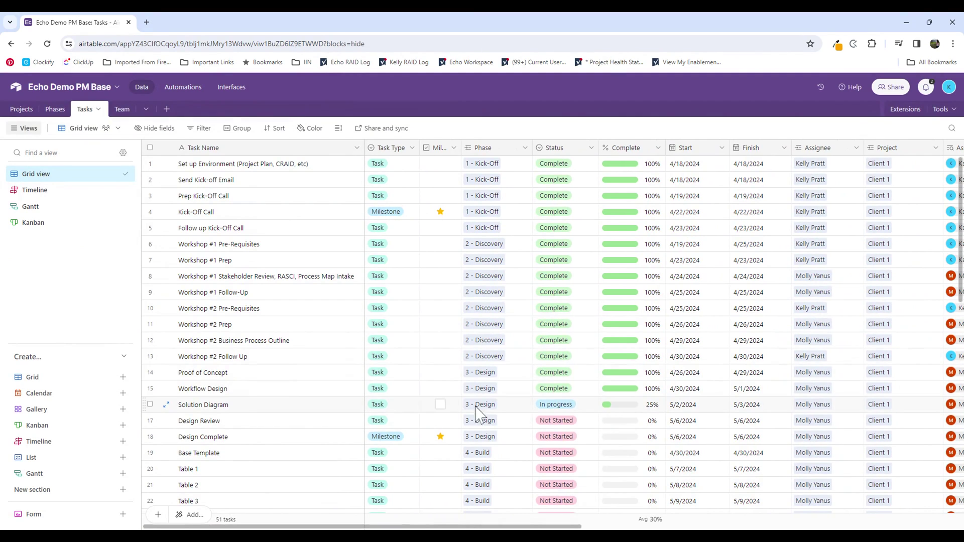
click(648, 407)
text(100)
key(Return)
key(Return)
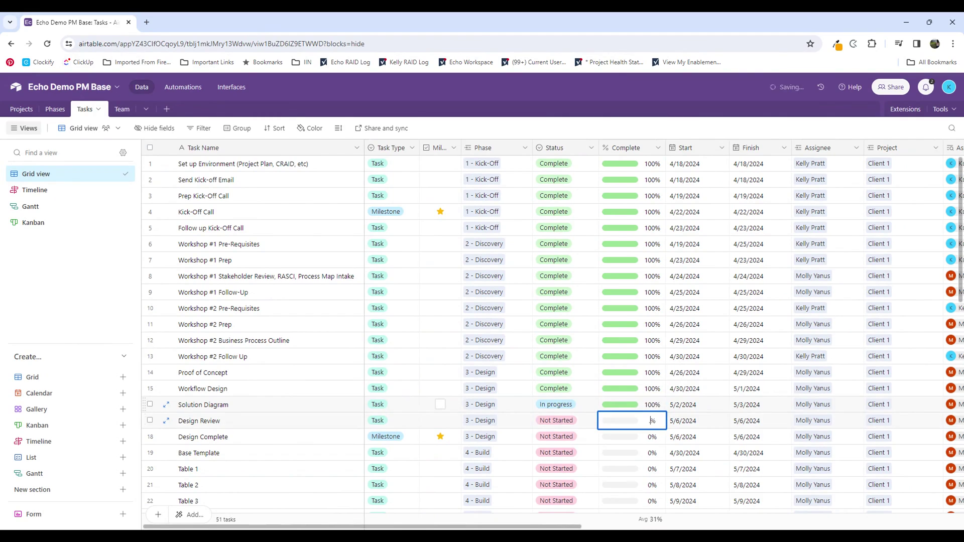
click(655, 437)
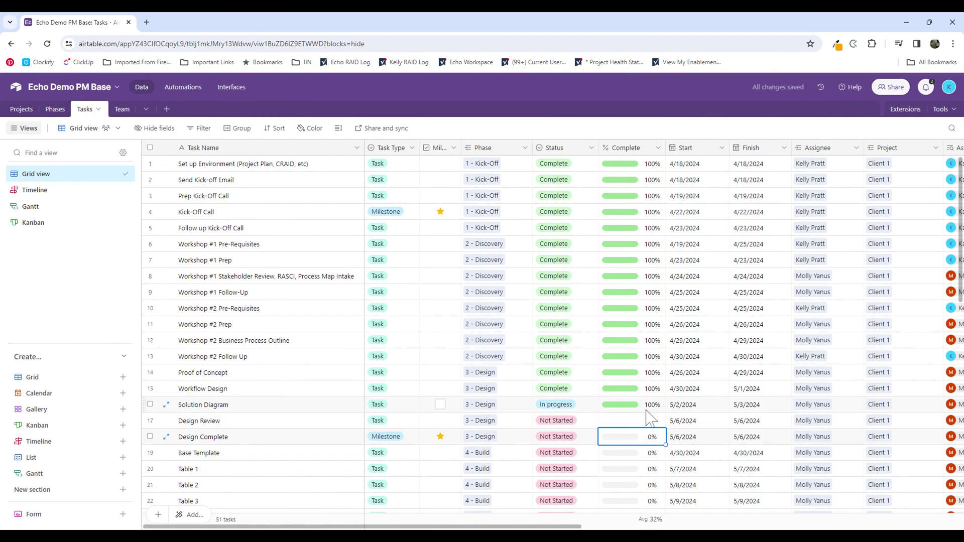
click(591, 407)
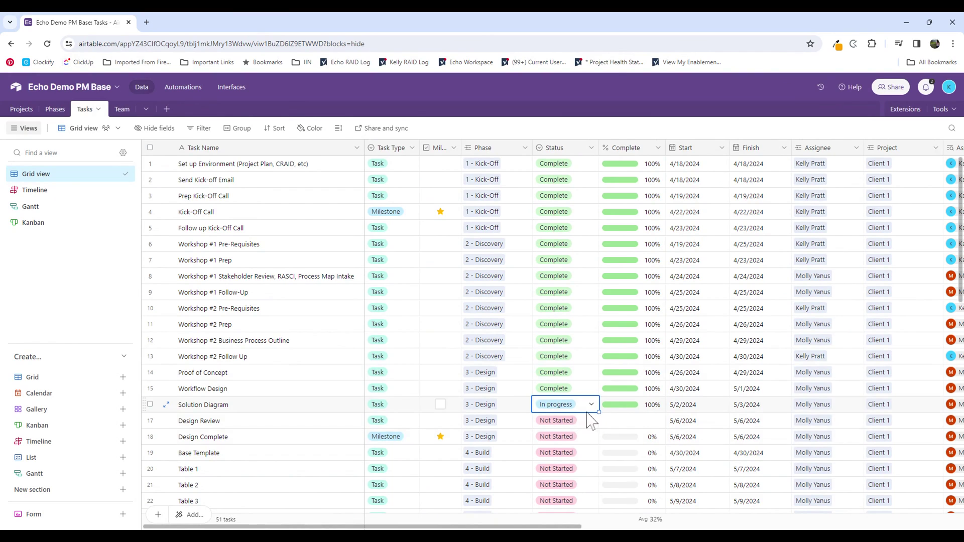
text(Complete)
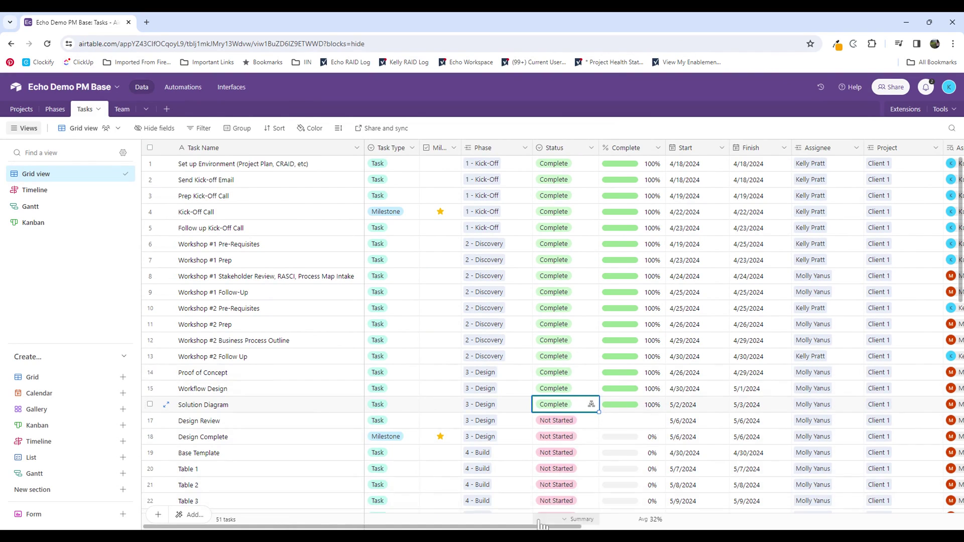
Verify Solution Diagram's Closed Date now reads 4/11/2024
scroll(567, 500, right, 3)
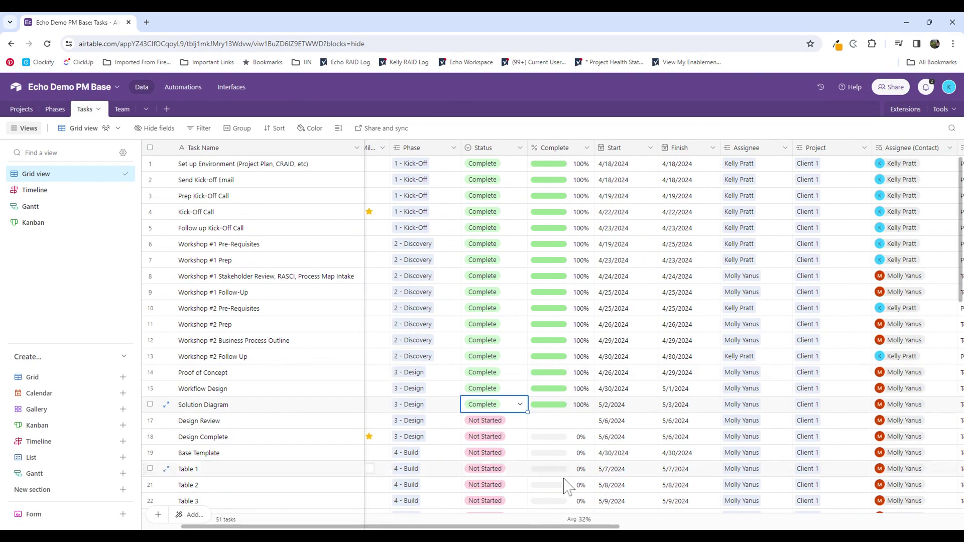
click(529, 517)
drag(609, 526, 945, 527)
click(716, 404)
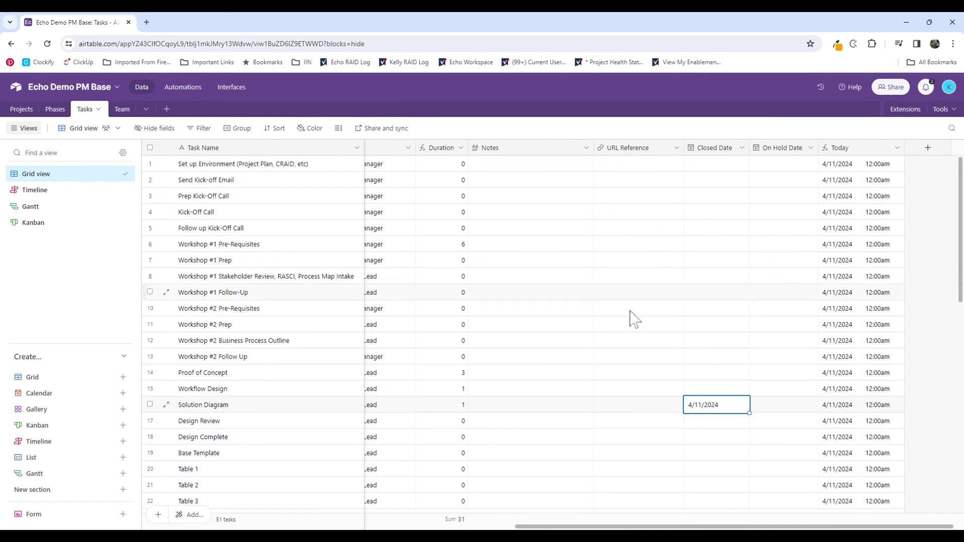
drag(701, 527, 469, 527)
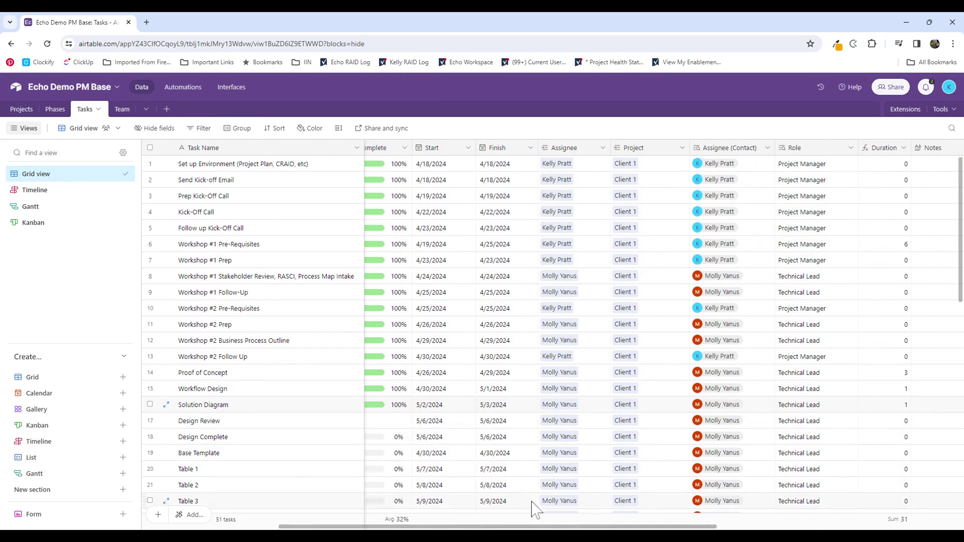
drag(535, 526, 739, 526)
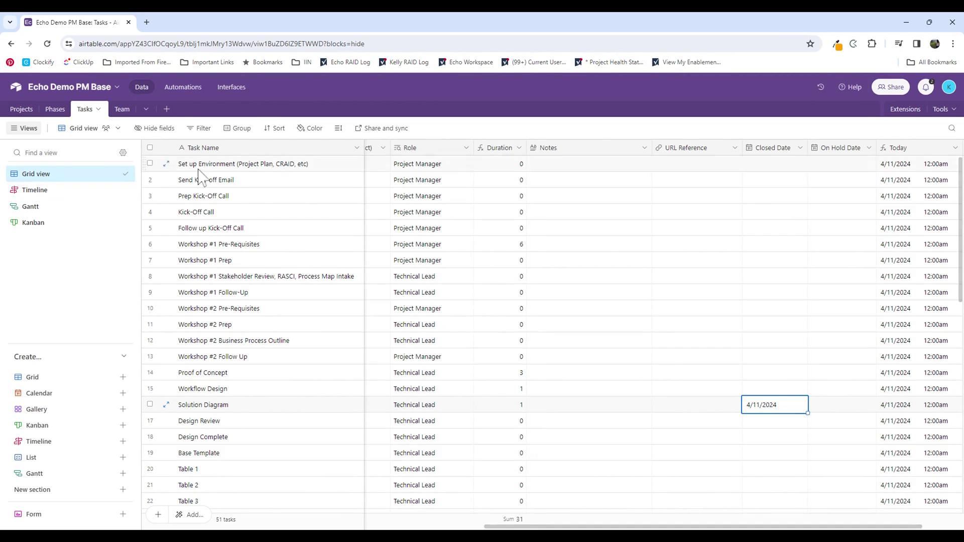
Open the Projects table and widen the 'Closed in the Last 7 Days' column
click(21, 109)
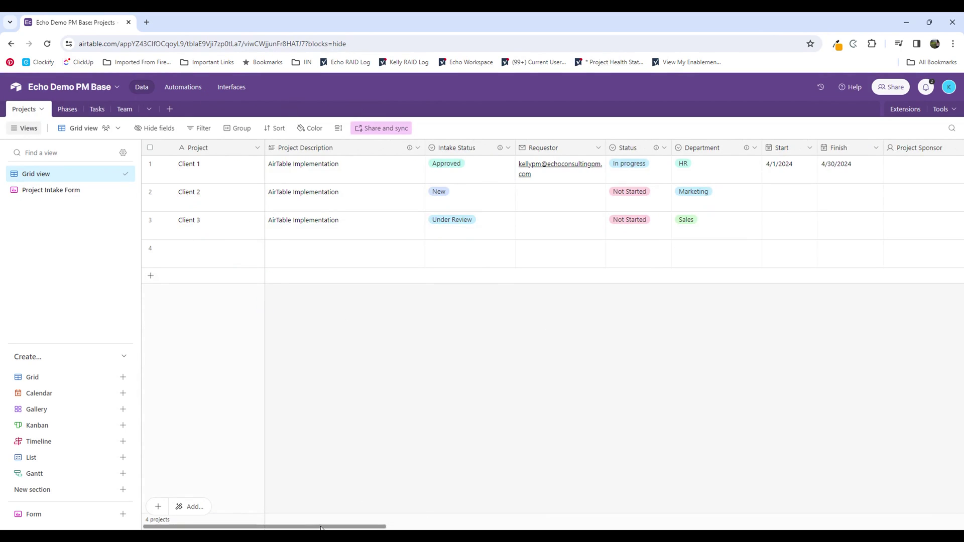
drag(317, 527, 829, 527)
scroll(602, 211, right, 5)
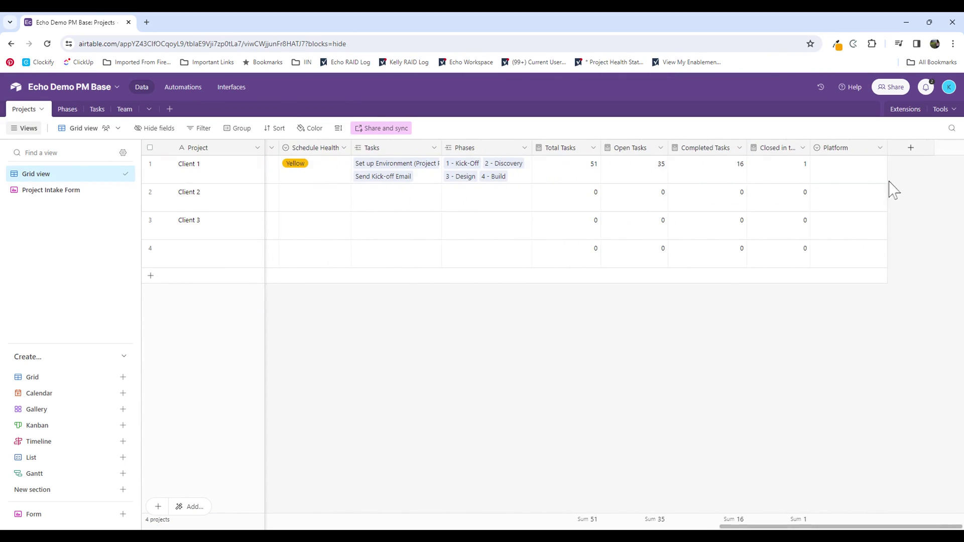
drag(809, 147, 854, 150)
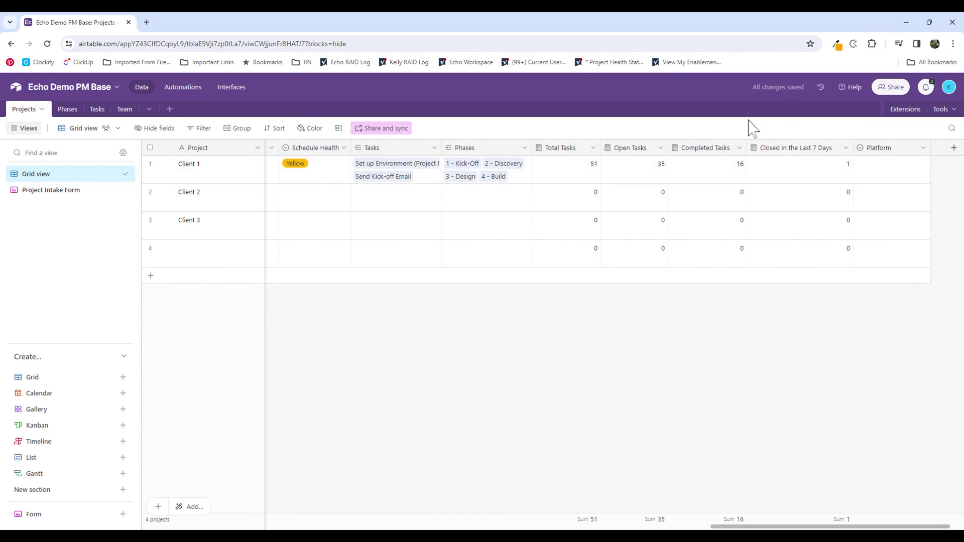
Edit that count field's Closed Date condition, save and confirm; Client 1 shows 1
click(845, 148)
click(753, 169)
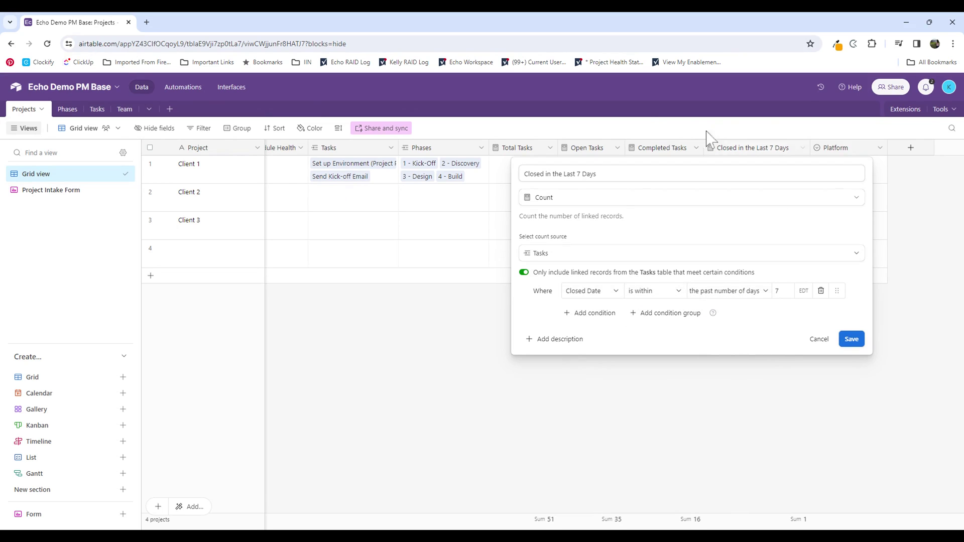
click(858, 339)
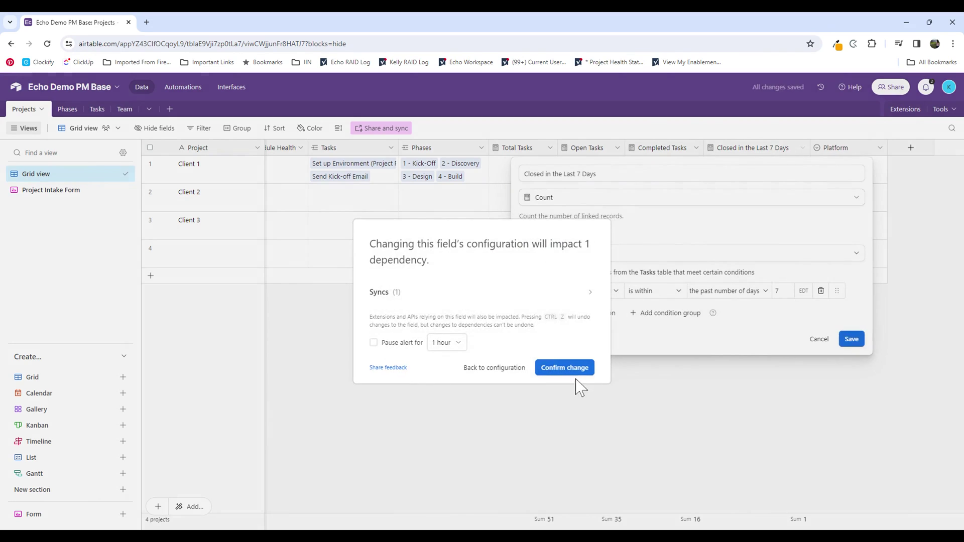
click(577, 368)
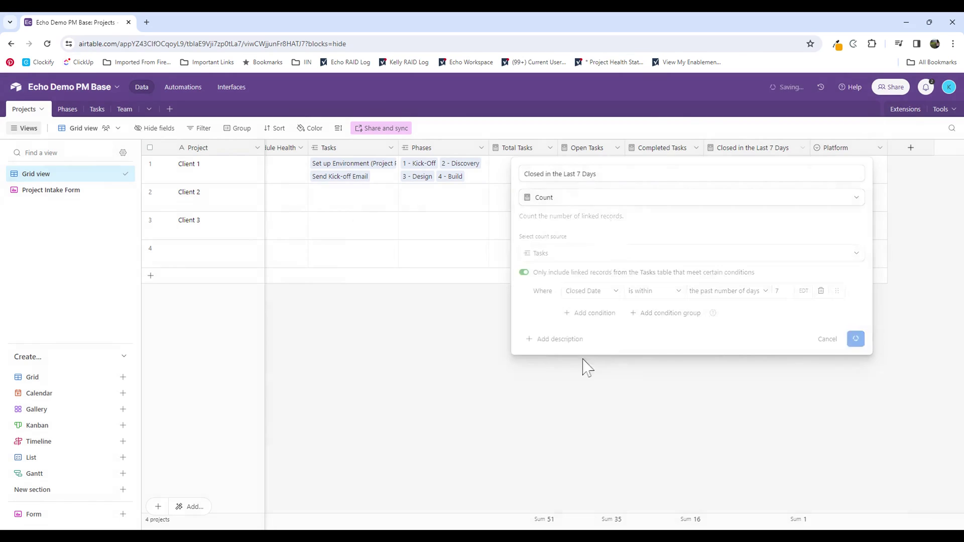
click(801, 170)
drag(810, 148, 800, 155)
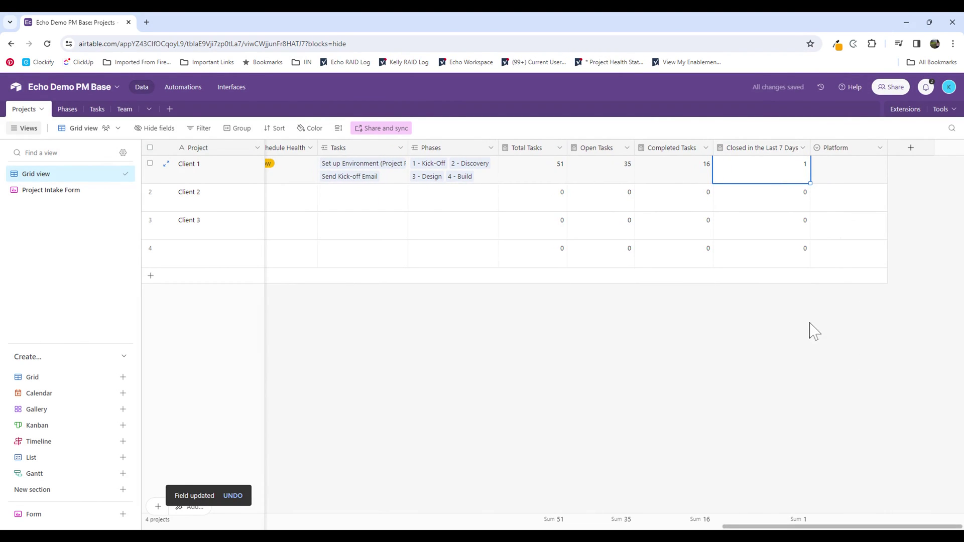